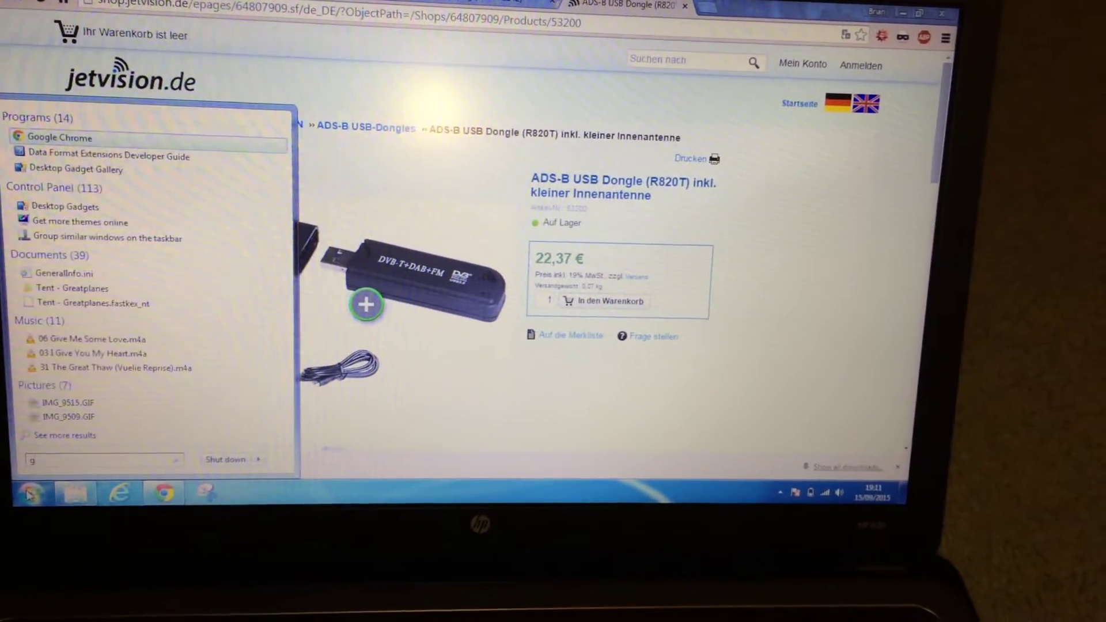
{"action": "type", "text": "rome"}
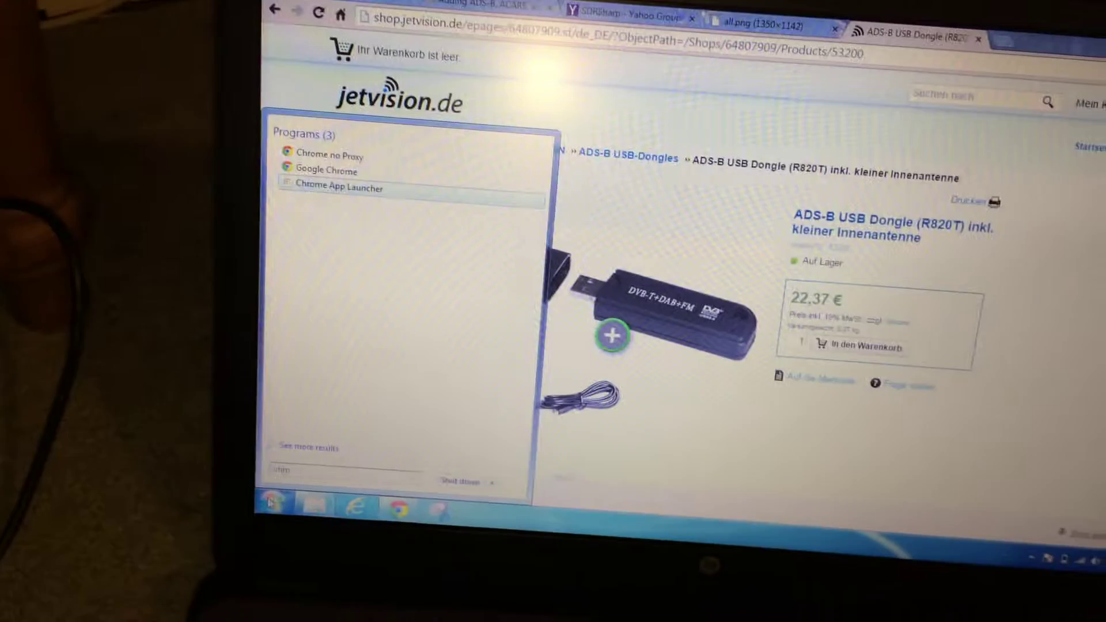
Launch Radio Receiver from the Chrome App Launcher and power it on at 105.40 FM
{"action": "left_click", "coordinate": [259, 177]}
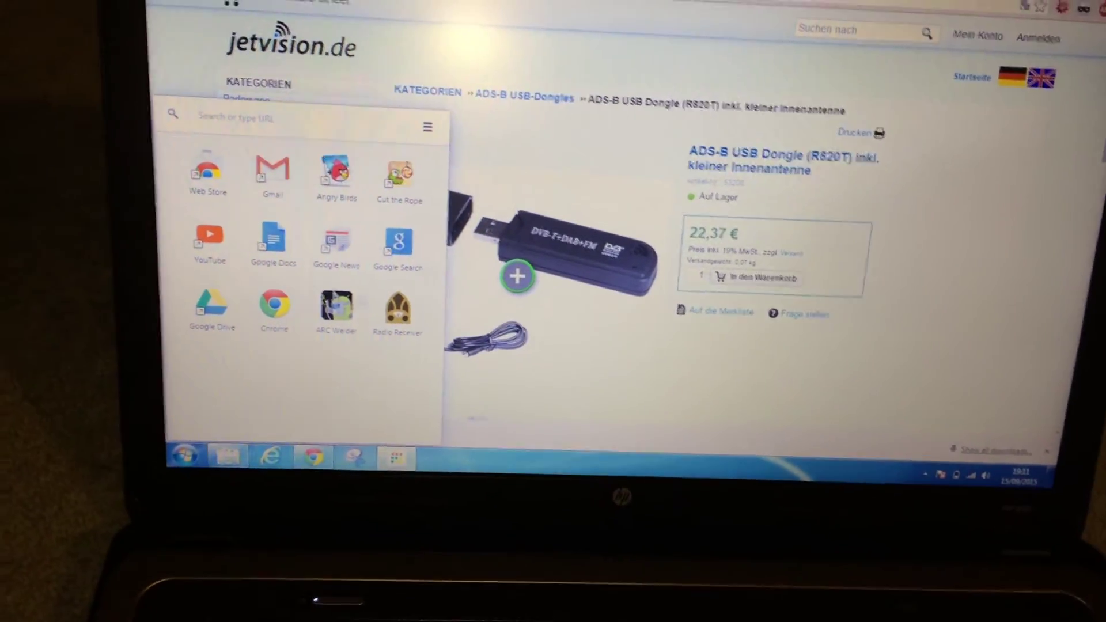
{"action": "left_click", "coordinate": [396, 298]}
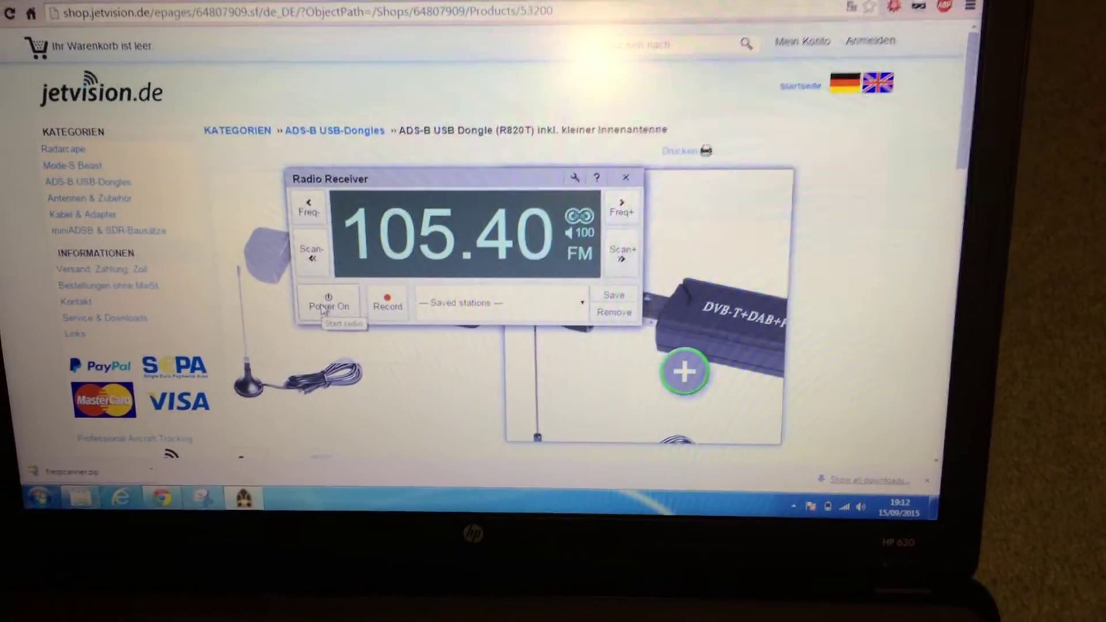
{"action": "left_click", "coordinate": [327, 304]}
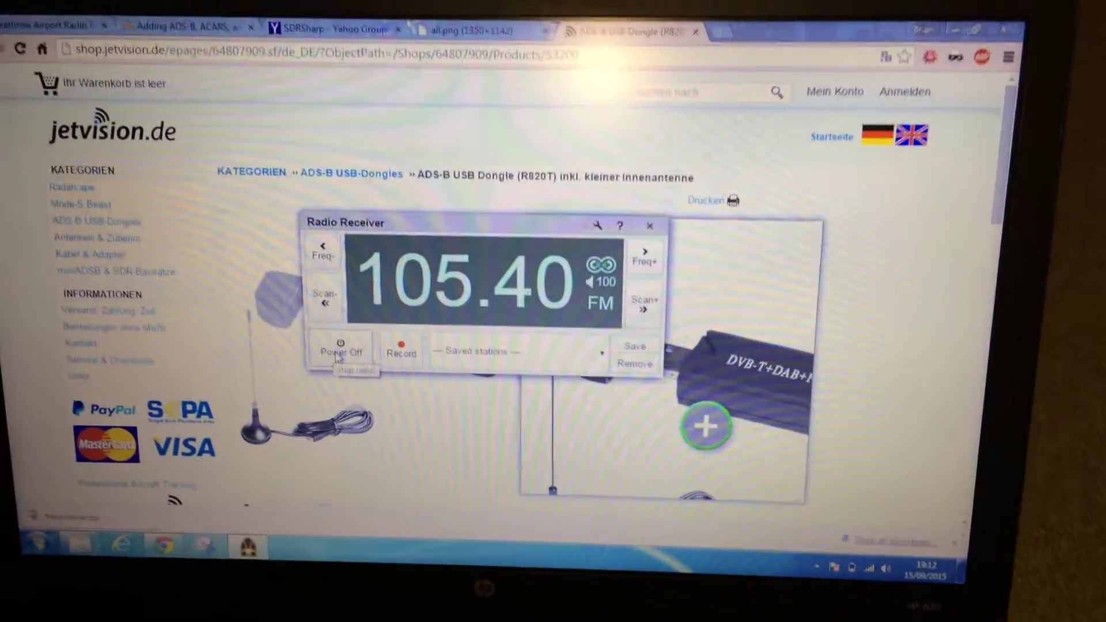
Power off the 105.40 FM radio and close the Radio Receiver window
{"action": "left_click", "coordinate": [276, 312]}
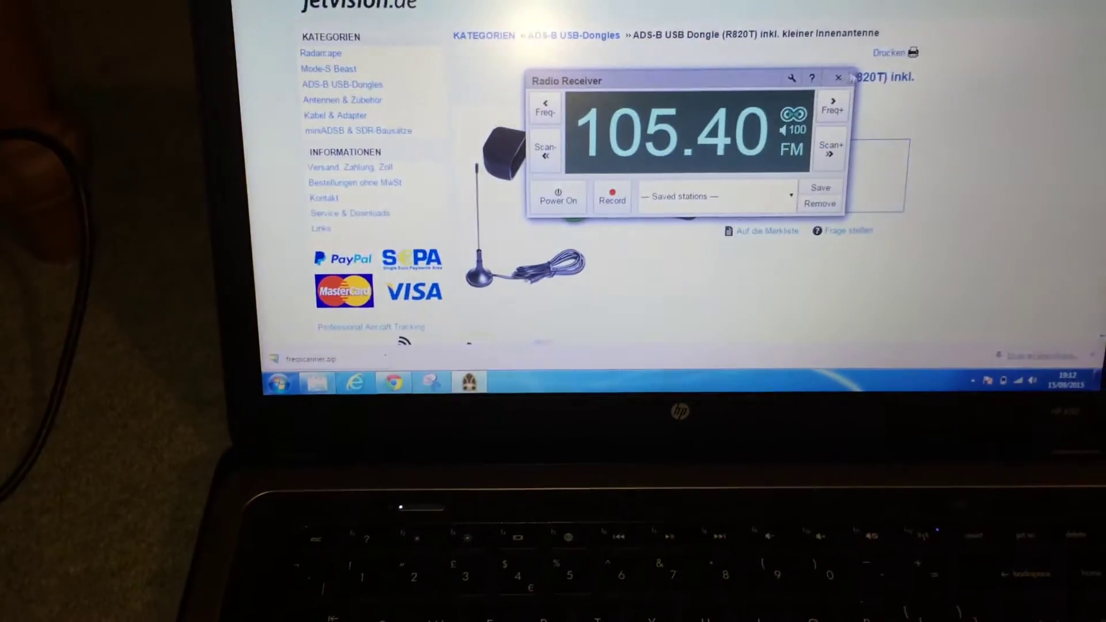
{"action": "left_click", "coordinate": [837, 77]}
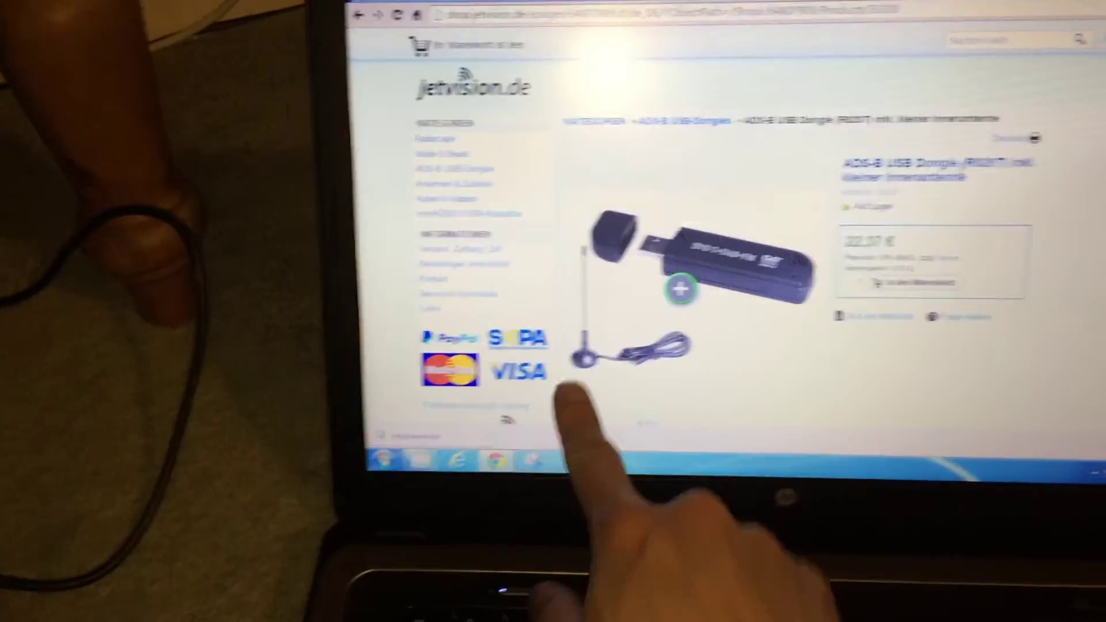